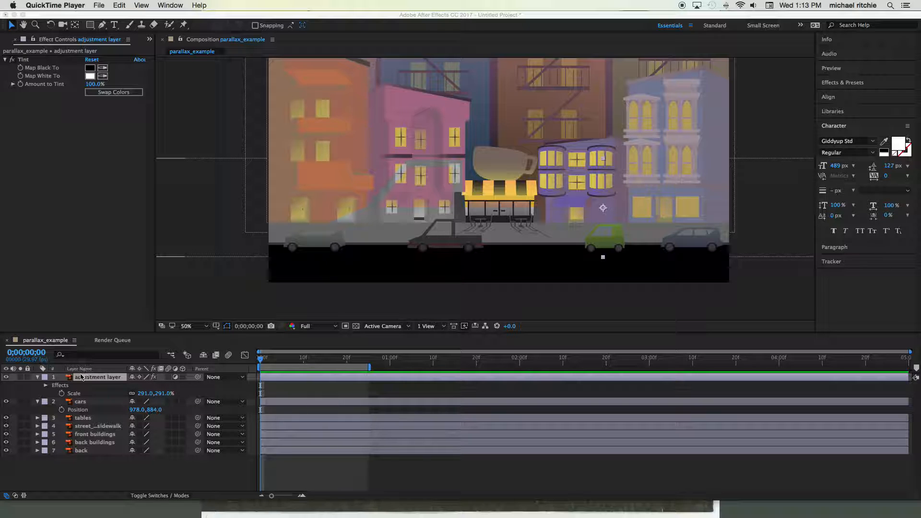
Step: Delete the adjustment layer from the parallax_example composition
click(98, 379)
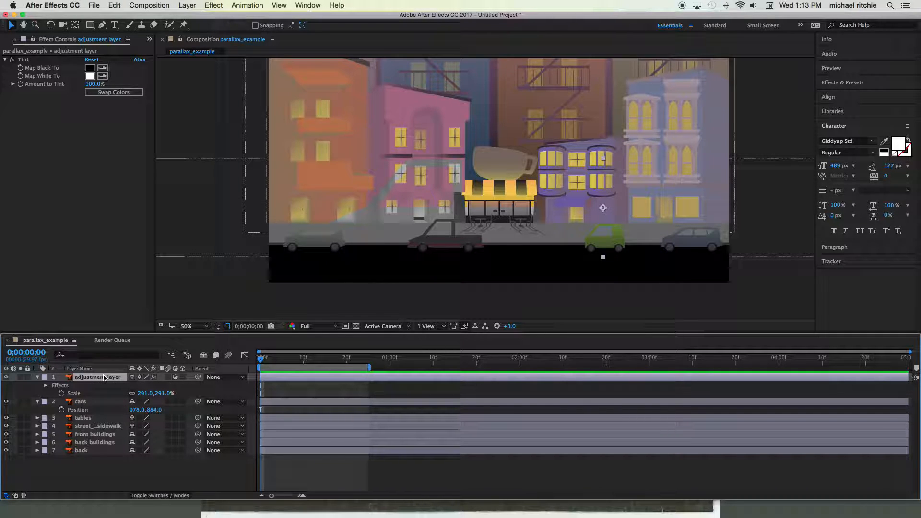
key(Delete)
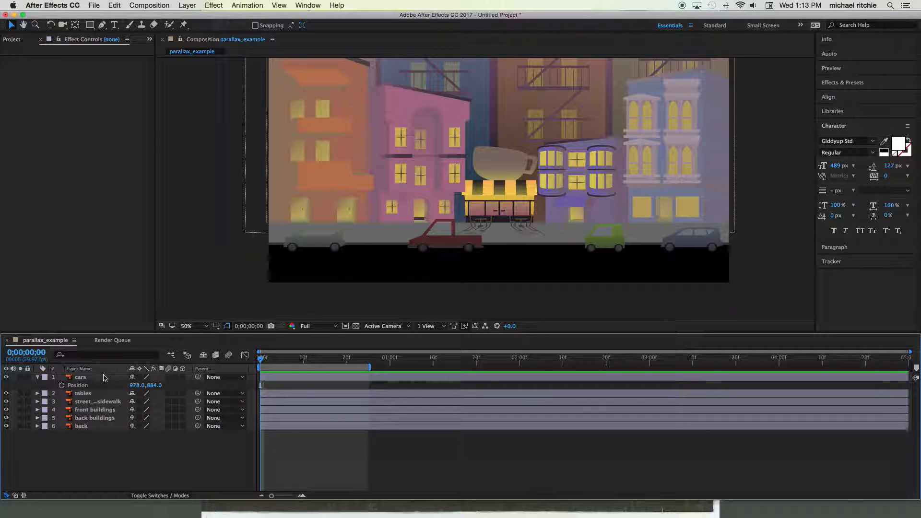
Step: Animate the cars layer's rotation from 0° at the start to 180° at 0;00;00;29, extending the work area to 2 seconds
click(105, 378)
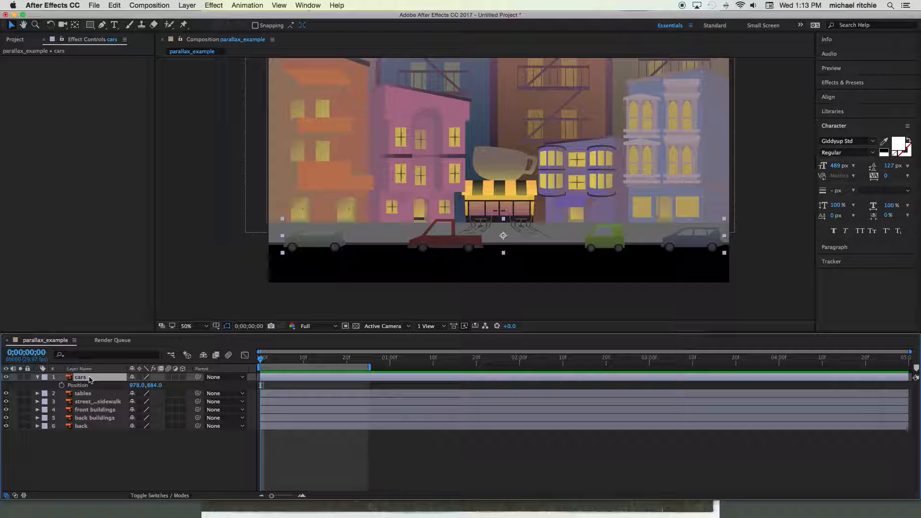
key(r)
click(61, 385)
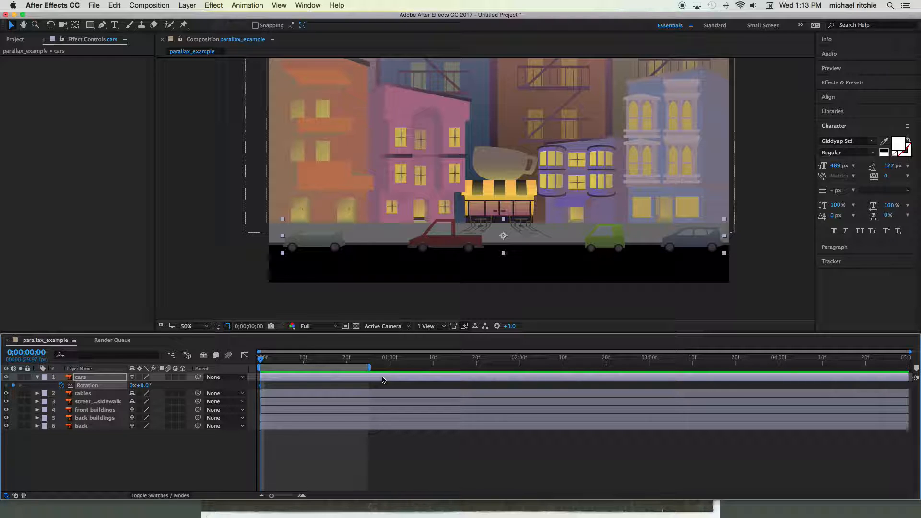
drag(371, 368, 521, 372)
drag(360, 360, 386, 365)
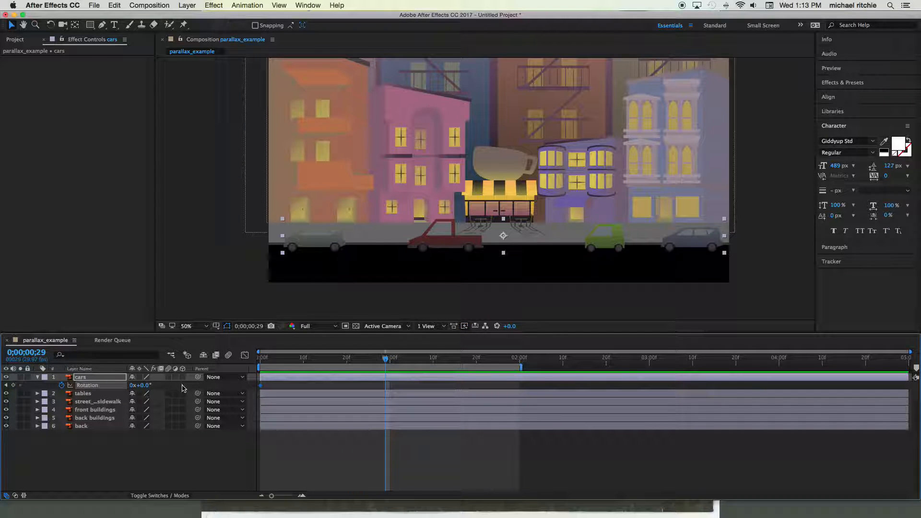
drag(144, 389, 234, 392)
drag(386, 359, 259, 374)
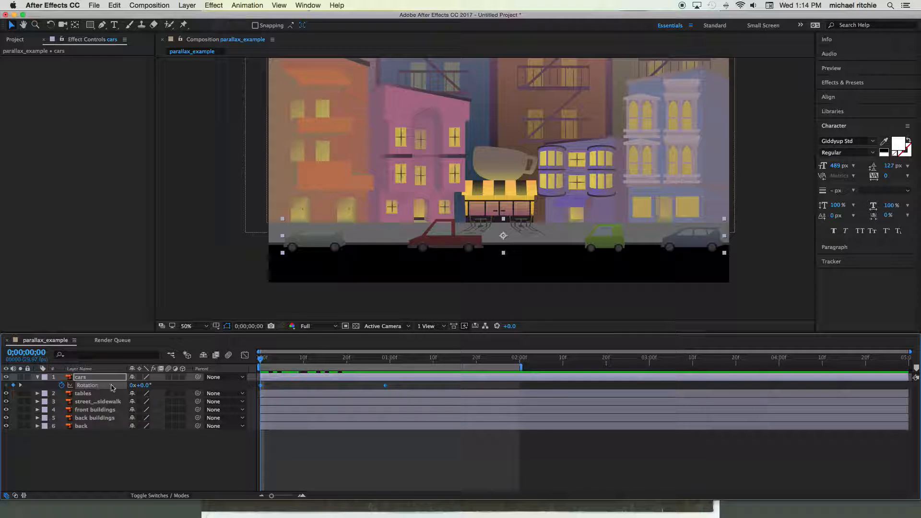
Step: Display the cars layer's rotation curve in the Graph Editor and check its first and last keyframes
click(245, 356)
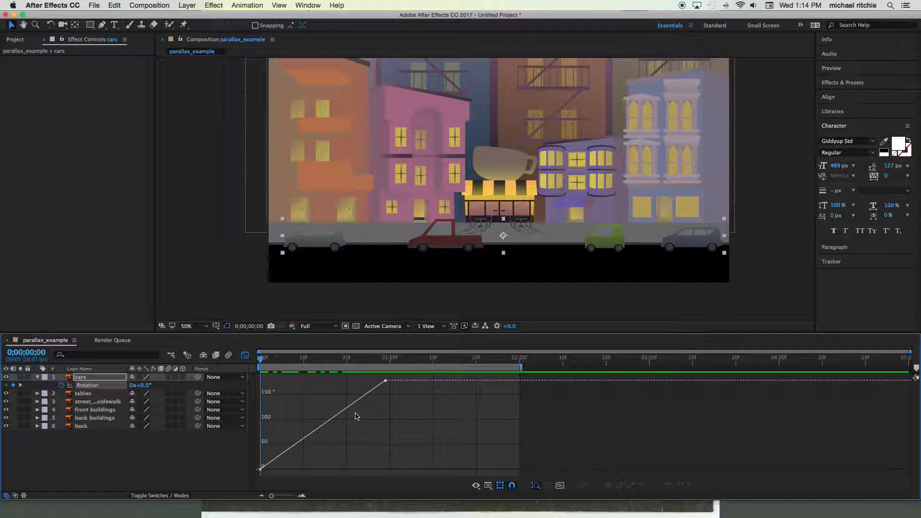
click(260, 469)
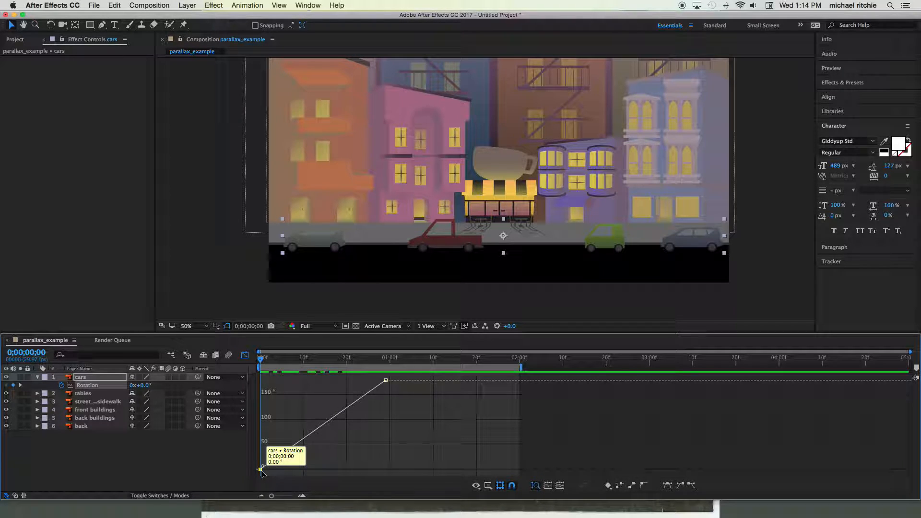
click(386, 381)
mouse_move(261, 469)
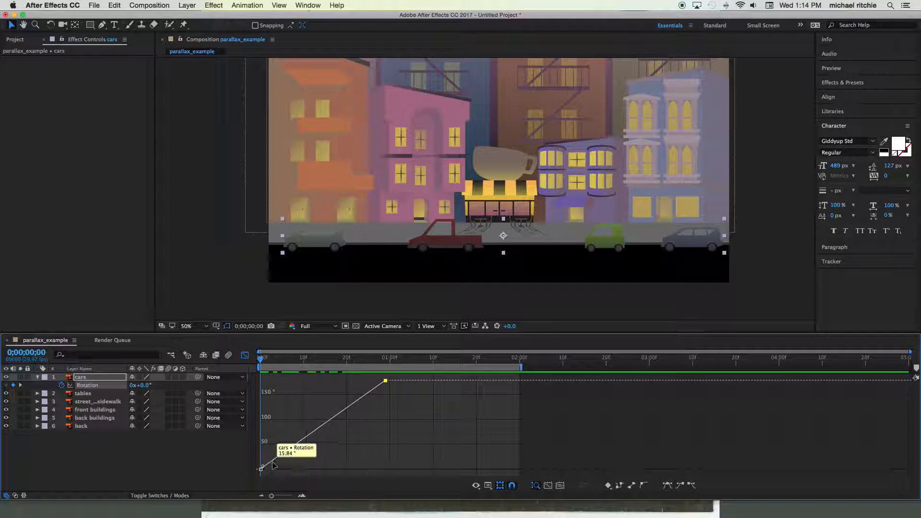
mouse_move(385, 384)
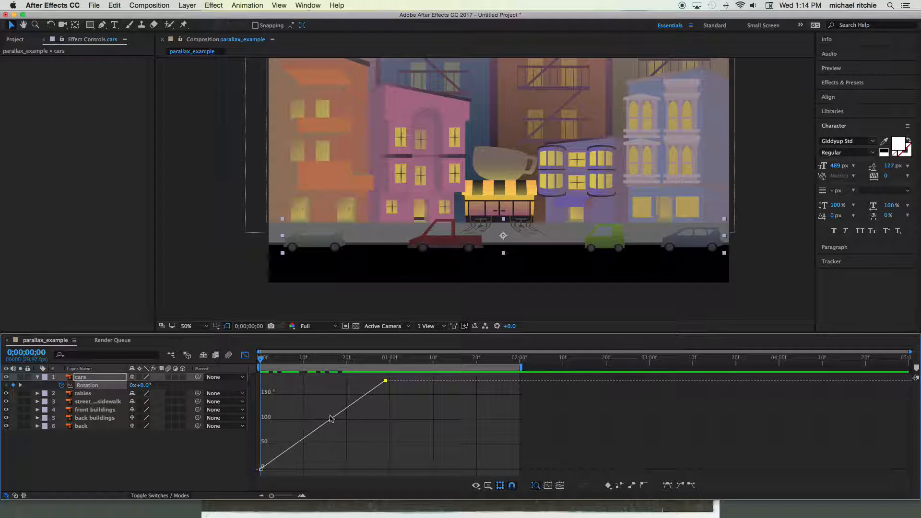
Step: Apply Easy Ease Out to the first rotation keyframe of the cars layer
click(261, 469)
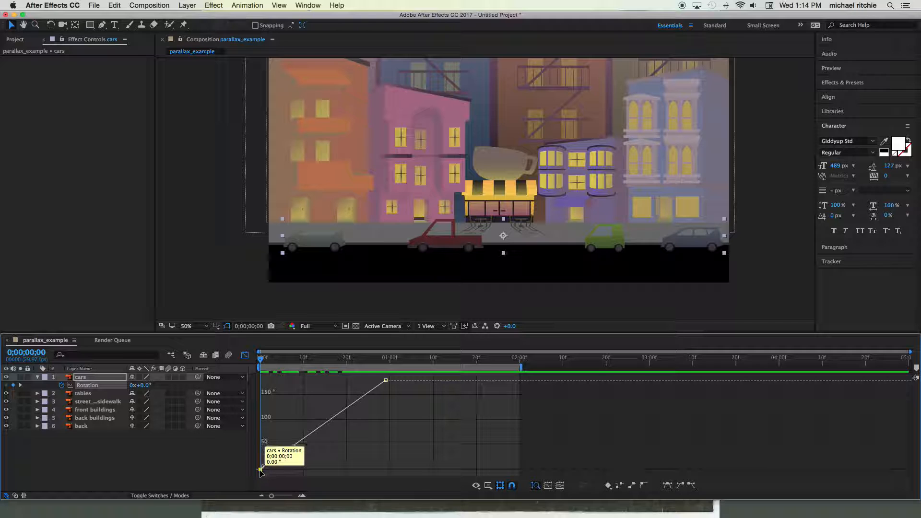
right_click(260, 470)
mouse_move(307, 507)
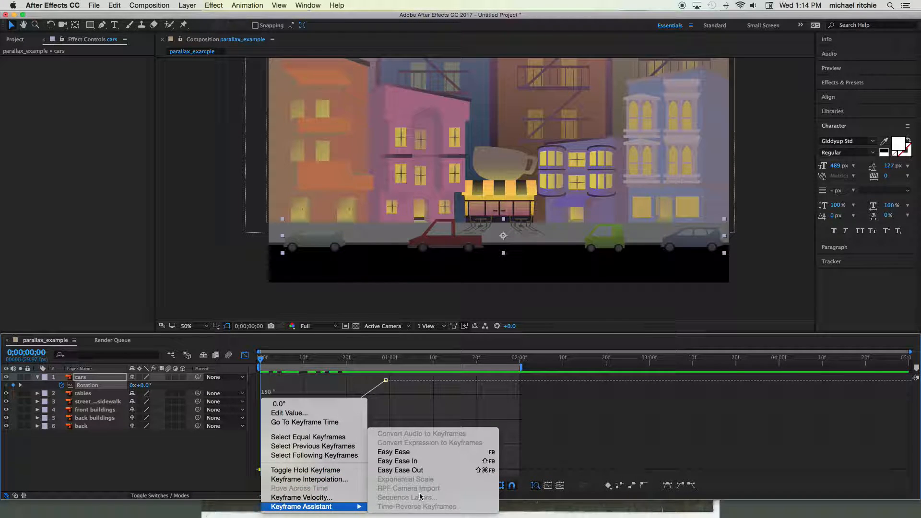
click(441, 392)
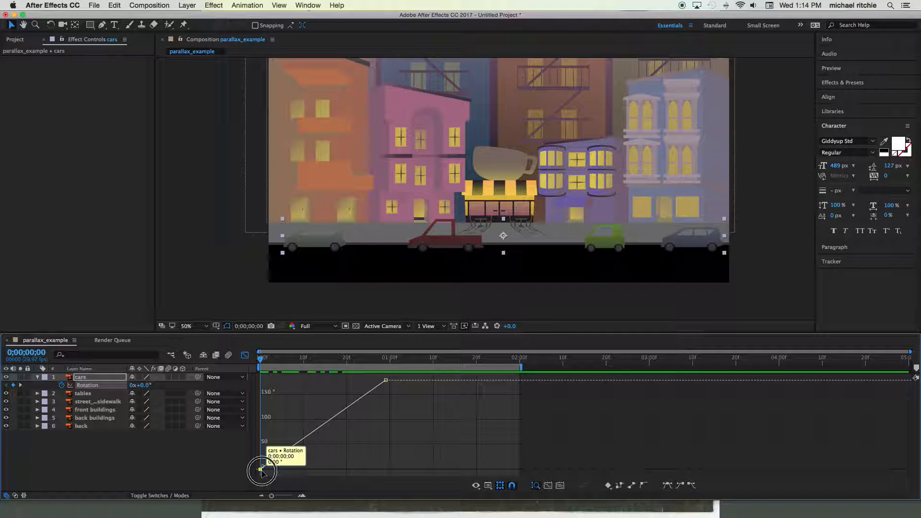
click(692, 485)
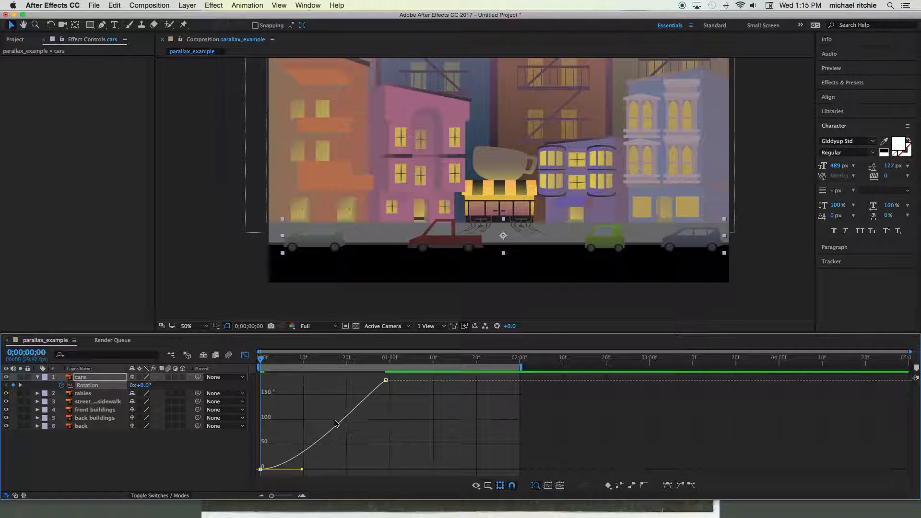
Step: Apply Easy Ease In to the 180° rotation keyframe at 0;00;00;29 and preview the animation
mouse_move(267, 470)
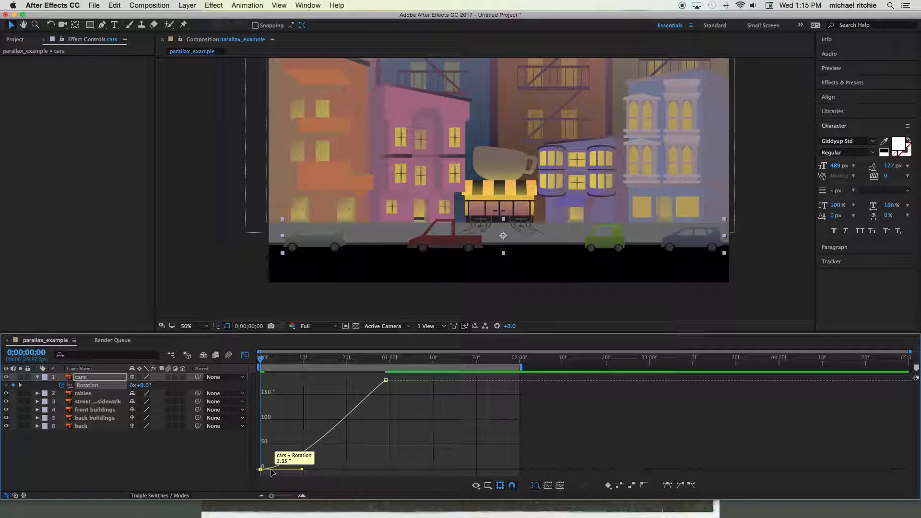
mouse_move(390, 381)
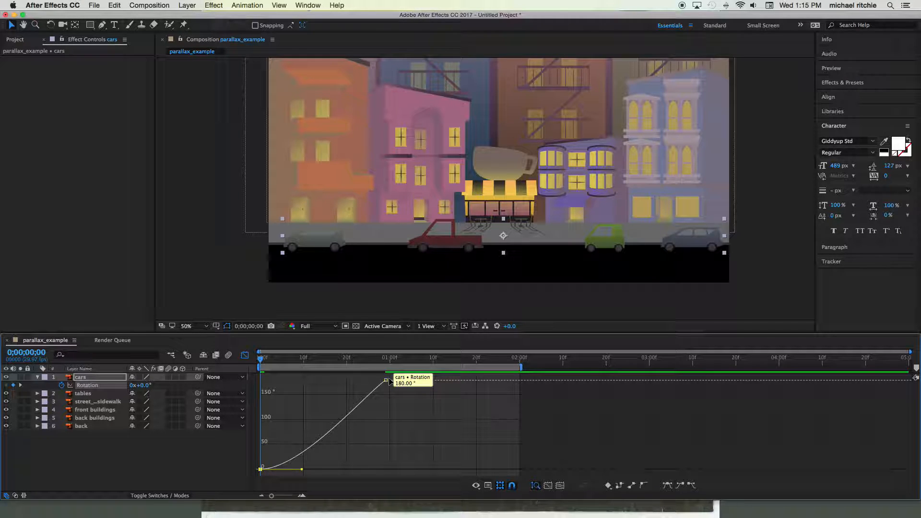
click(386, 381)
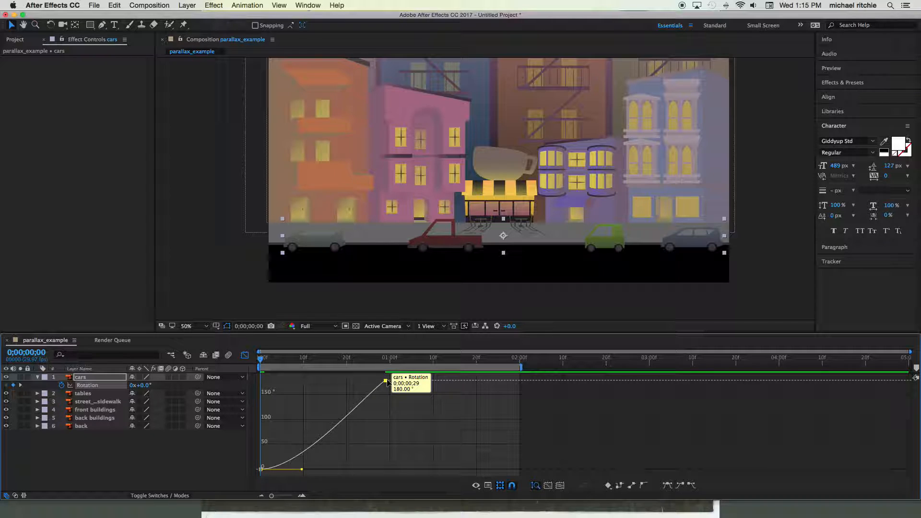
click(681, 488)
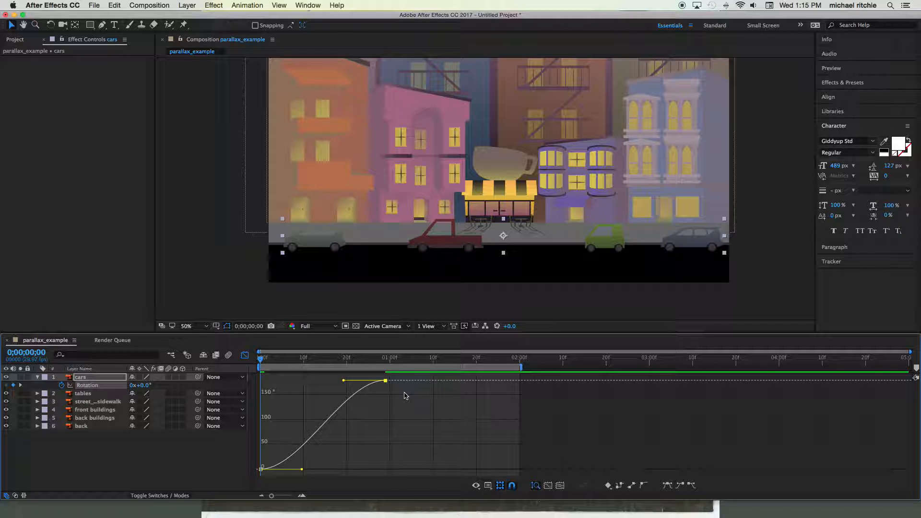
key(space)
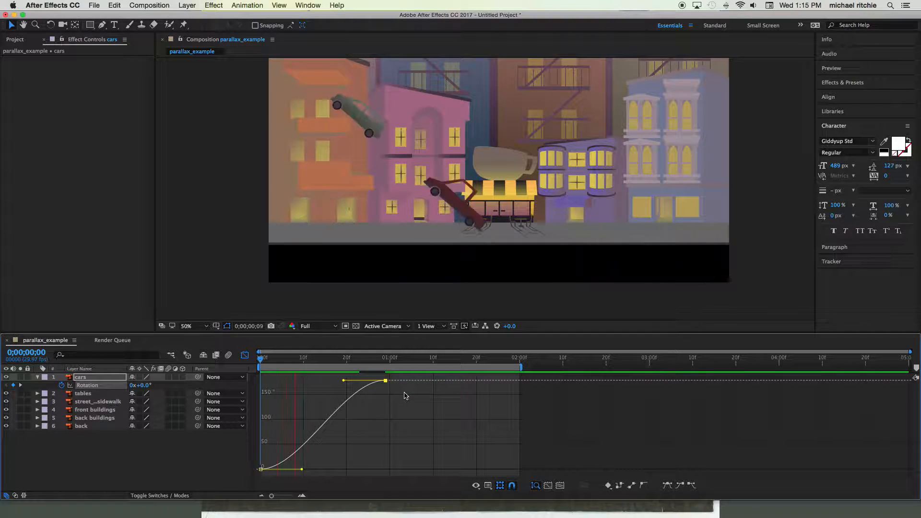
key(space)
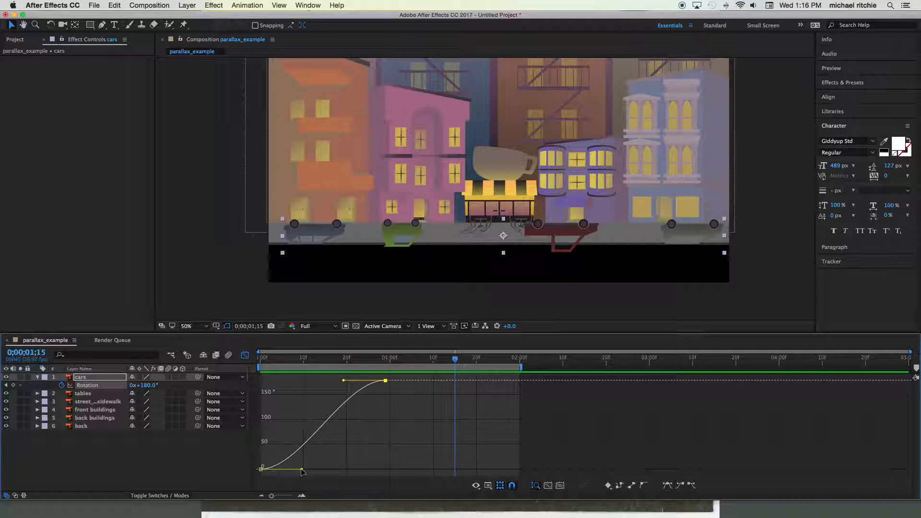
Step: Extend the first keyframe's handle to about frame 19 and the last keyframe's back to about frame 12, and preview the steeper rotation curve
drag(302, 469, 344, 469)
click(340, 382)
drag(340, 383, 311, 384)
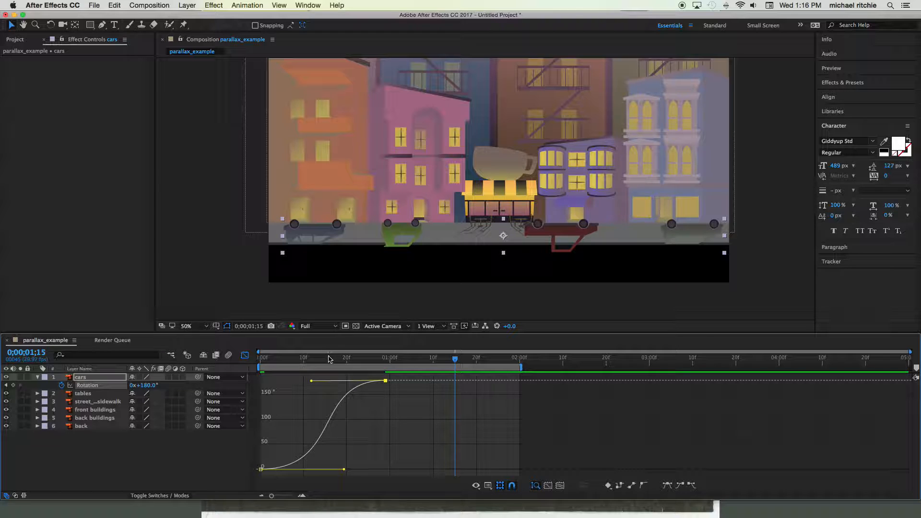
drag(331, 359, 239, 360)
key(space)
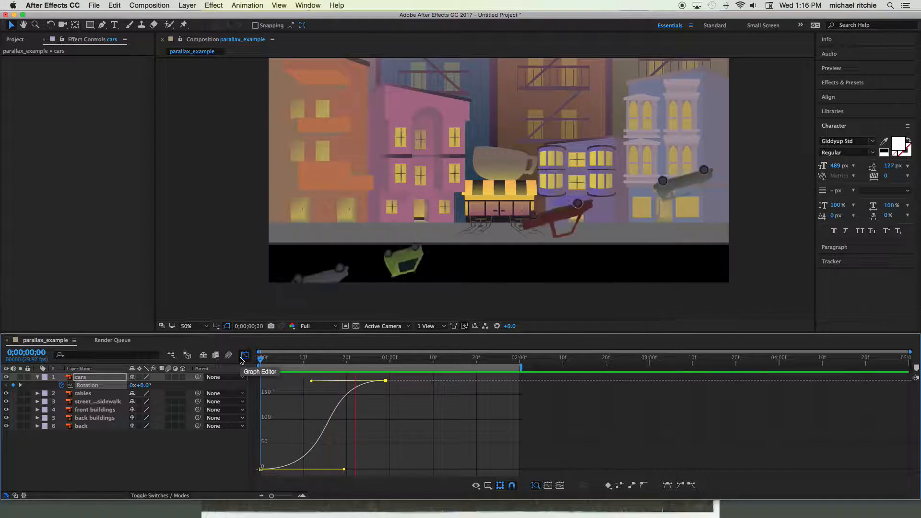
key(space)
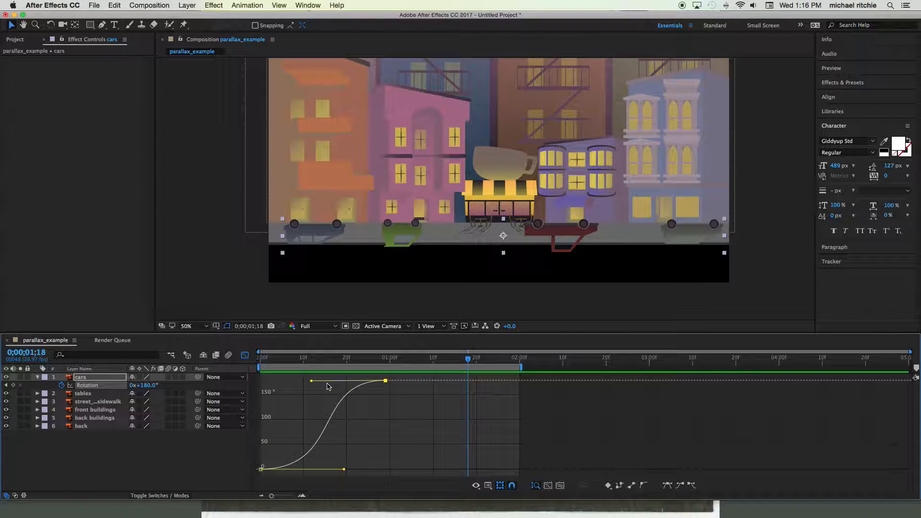
Step: Shorten the rotation curve's handles to about frame 4 and frame 26 for a nearly linear motion, and play it back
drag(312, 384, 374, 382)
drag(344, 469, 276, 472)
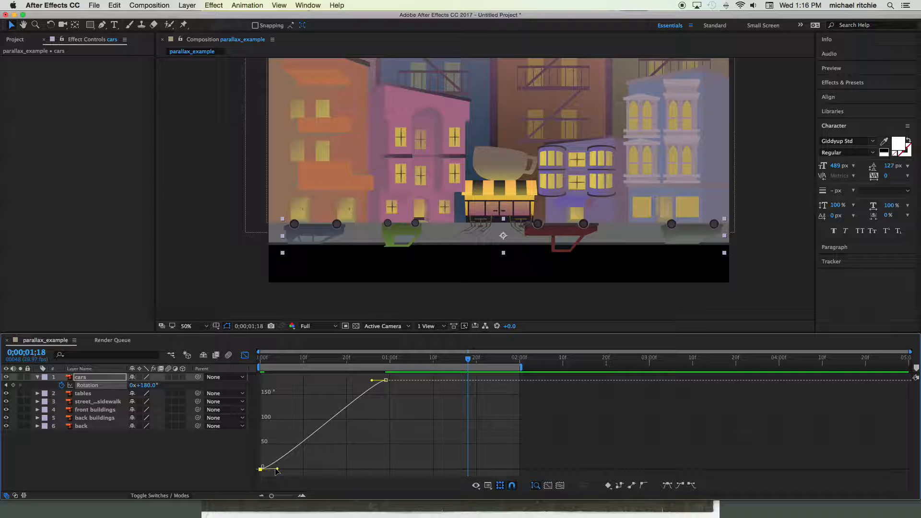
key(space)
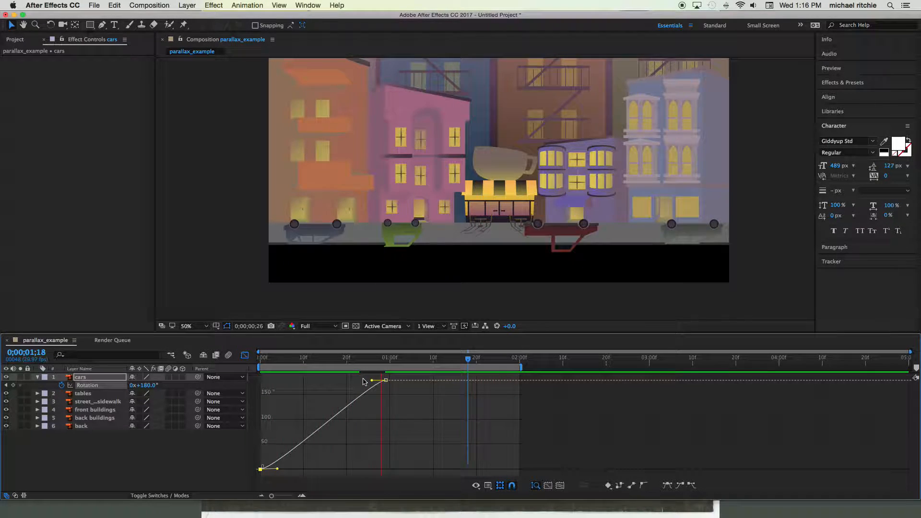
Step: Reshape the rotation into a steep S-curve during playback, with handles reaching about frame 18 and frame 12, and stop the preview
click(369, 383)
drag(369, 383, 334, 385)
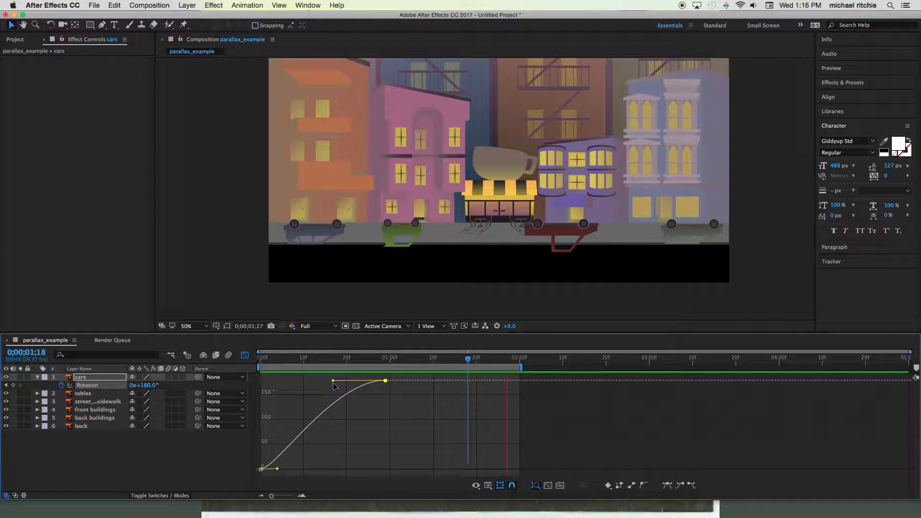
drag(279, 469, 337, 467)
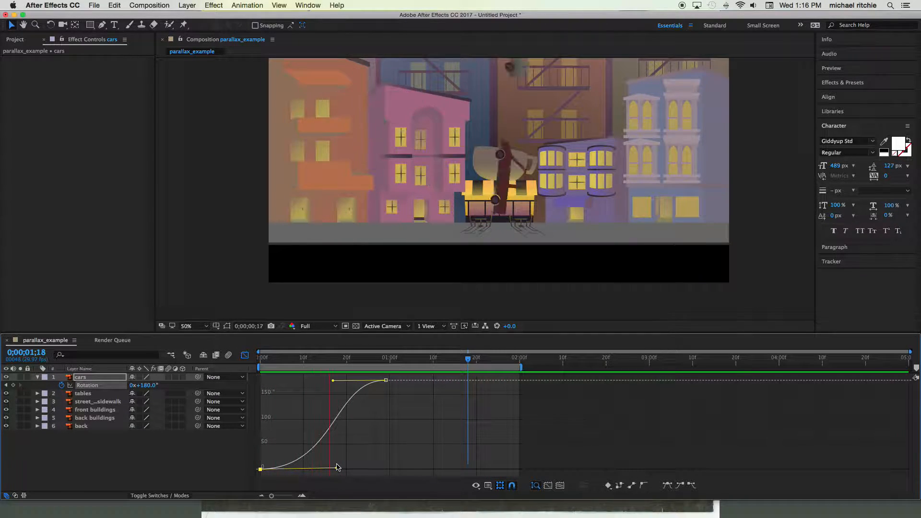
click(333, 381)
drag(331, 382, 312, 383)
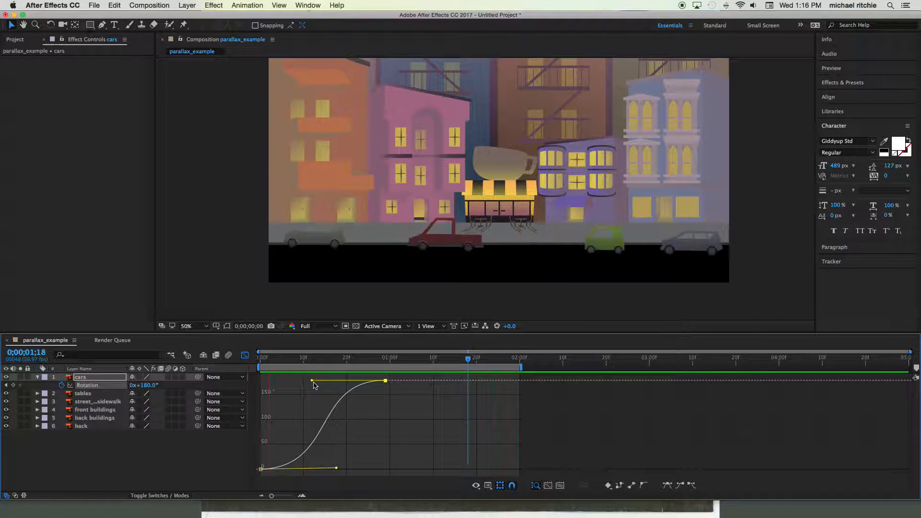
key(space)
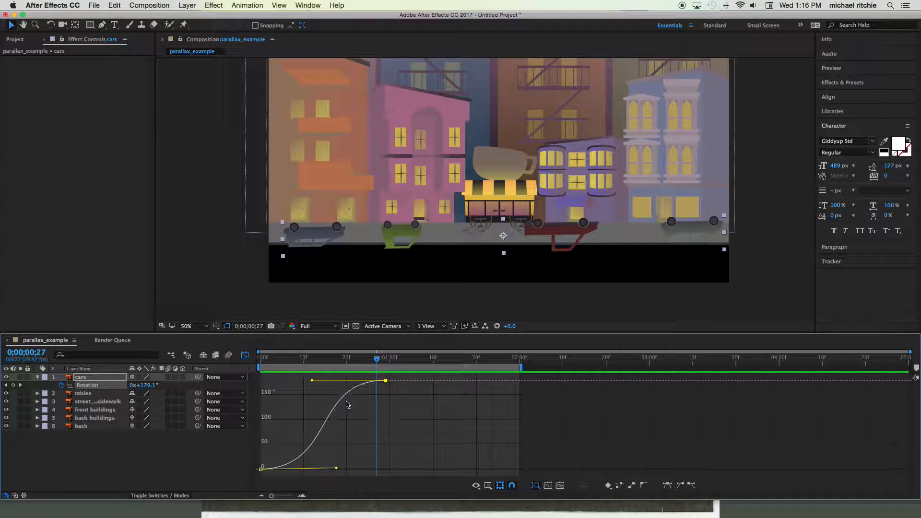
click(476, 485)
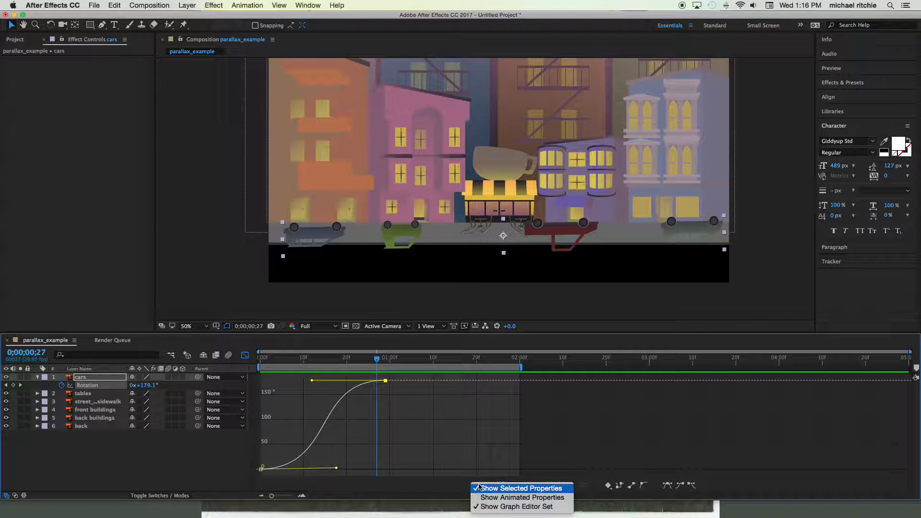
click(450, 443)
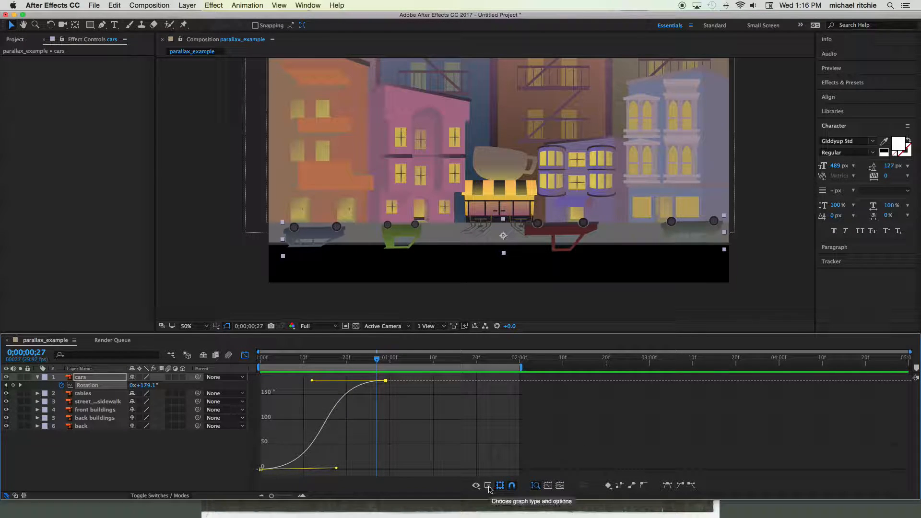
click(489, 486)
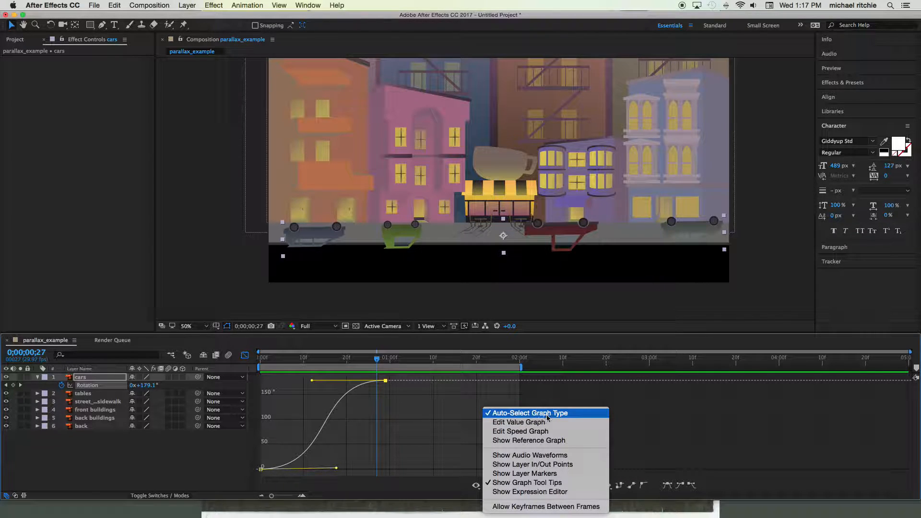
click(420, 406)
Step: Check the rotation at 0;00;00;29, return the playhead to the start and select the first rotation keyframe
mouse_move(384, 359)
mouse_down()
mouse_move(263, 365)
mouse_move(384, 371)
mouse_up()
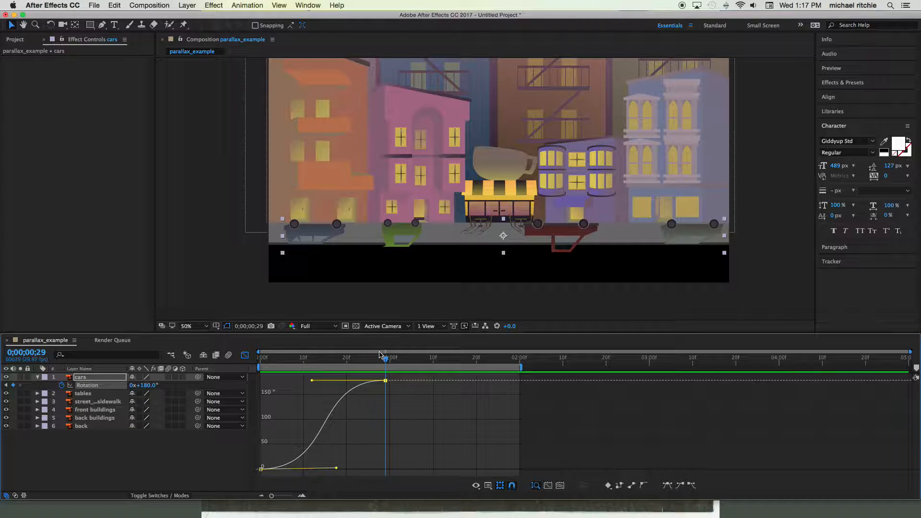
drag(387, 359, 258, 363)
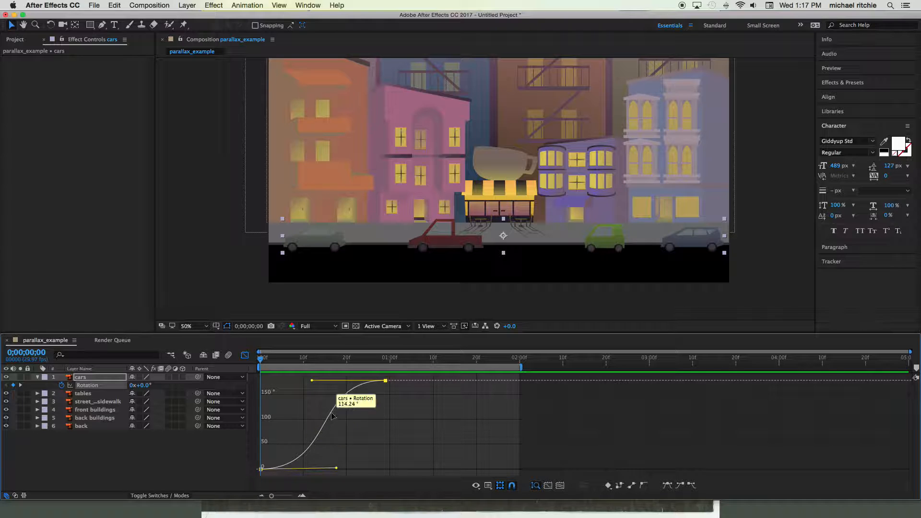
click(337, 470)
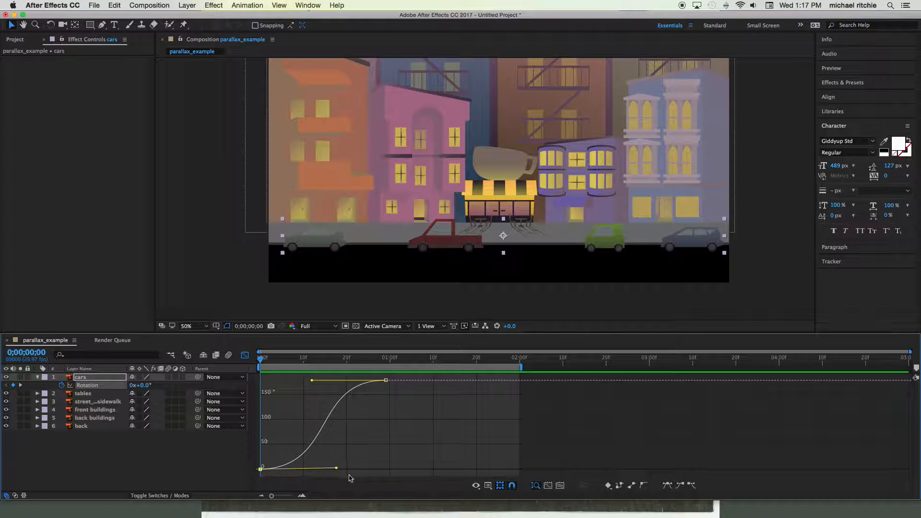
Step: Pull the first keyframe's handle straight up to about 140° and the last keyframe's straight down to about 35°, and preview the fast-slow-fast rotation
drag(337, 470, 243, 402)
click(311, 381)
drag(312, 381, 408, 455)
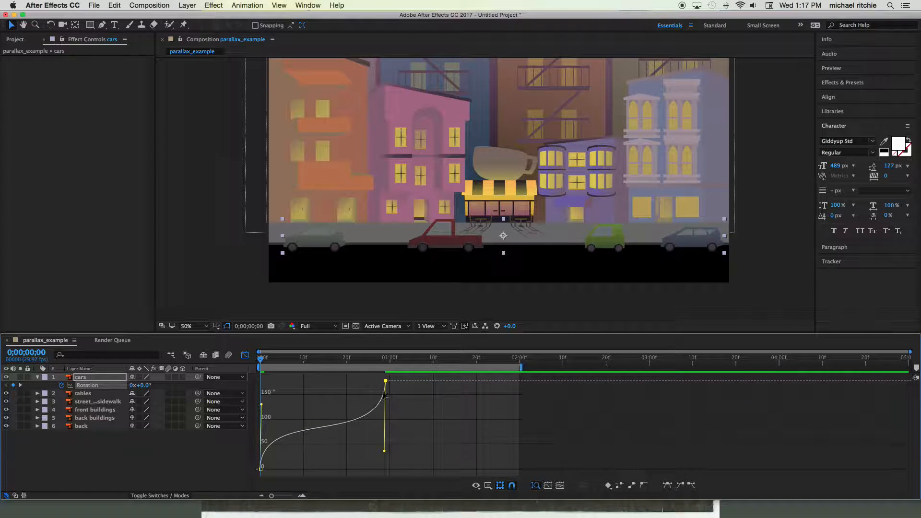
mouse_move(388, 387)
drag(262, 405, 262, 398)
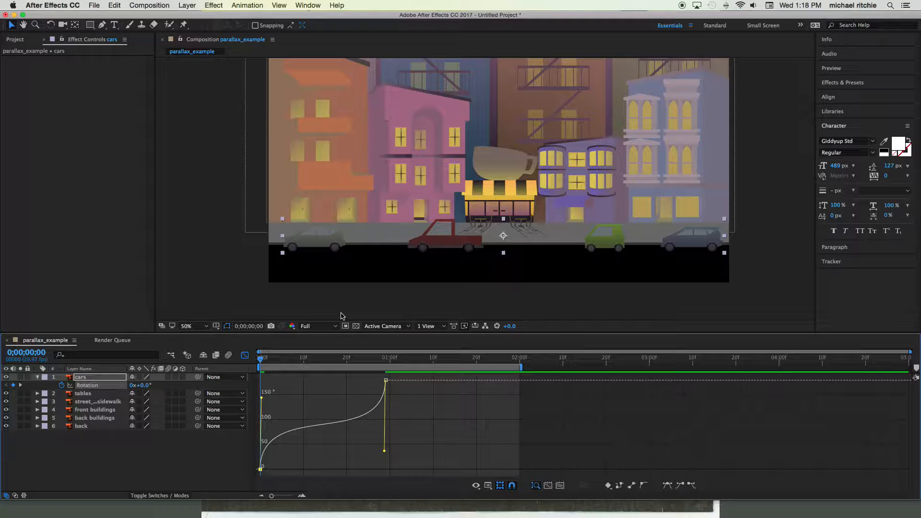
key(space)
key(space)
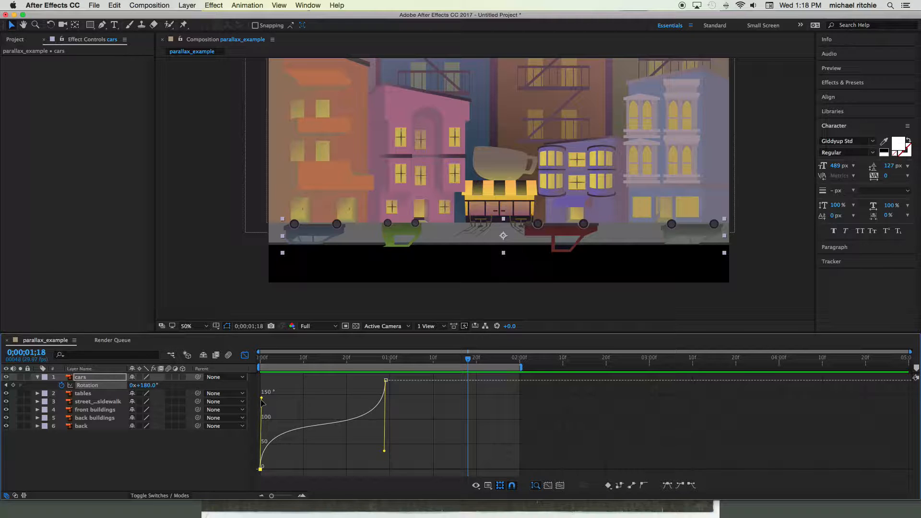
Step: Flatten the first keyframe's handle to about frame 11, raise the last one's to about 350° at frame 18 for an overshoot, and preview it
drag(264, 399, 308, 469)
drag(387, 454, 338, 382)
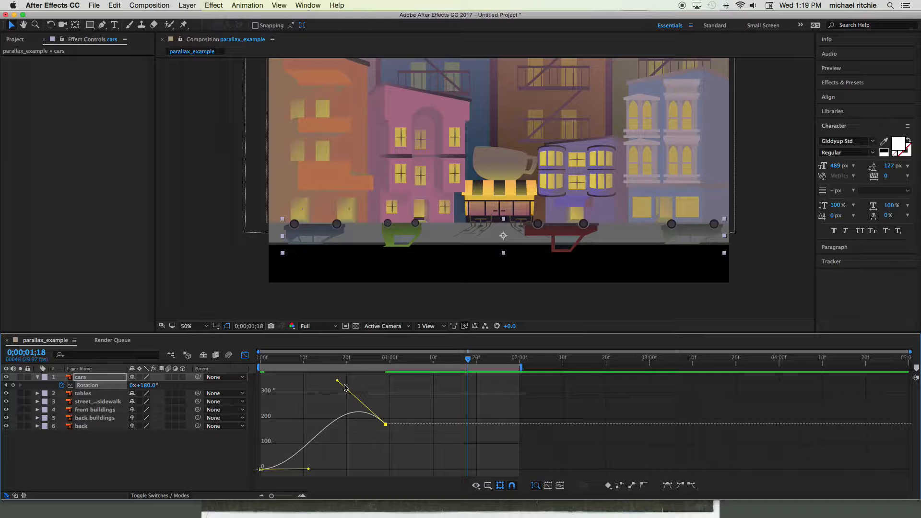
drag(472, 363, 204, 375)
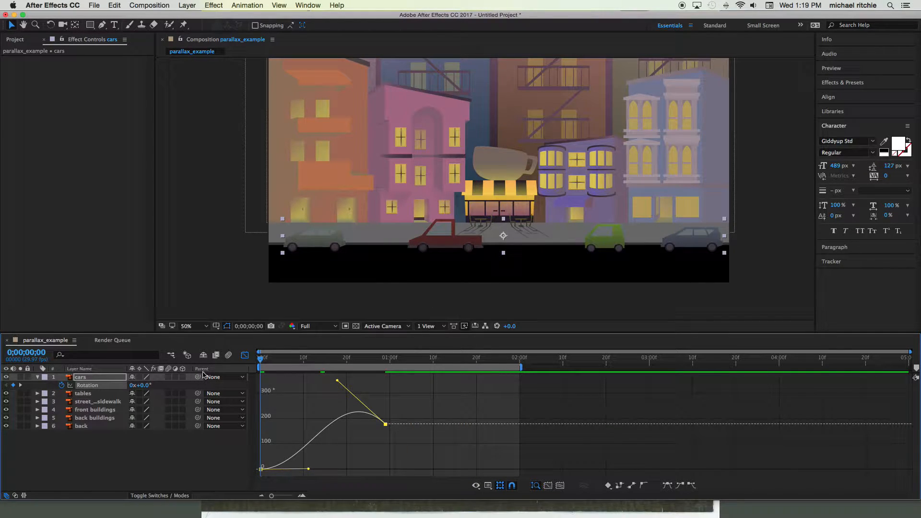
key(space)
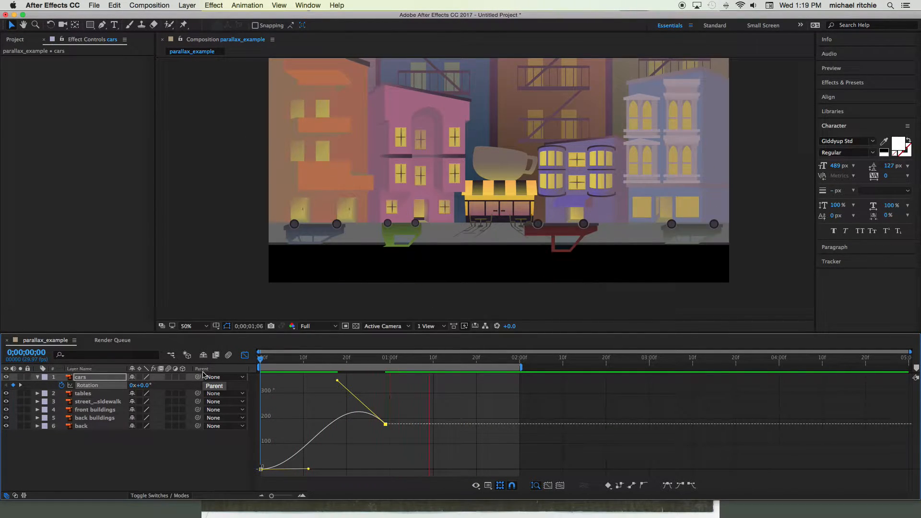
Step: Soften the rotation overshoot by lowering the last keyframe's handle to about 310° at frame 16, and play it back from the start
drag(337, 381, 331, 386)
key(space)
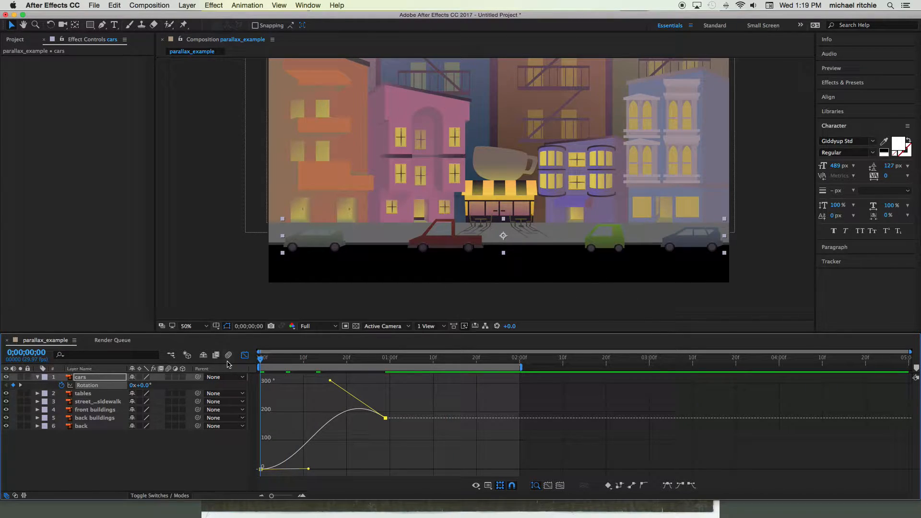
key(space)
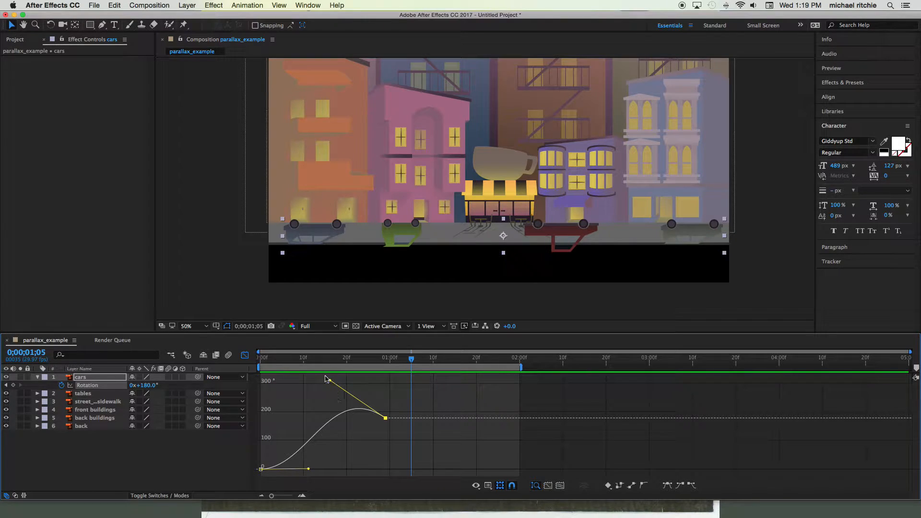
drag(407, 361, 195, 372)
key(space)
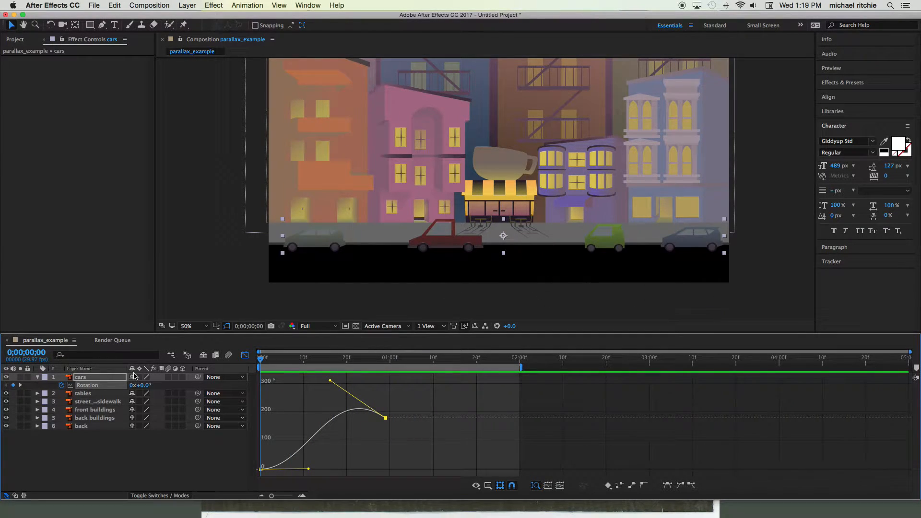
key(space)
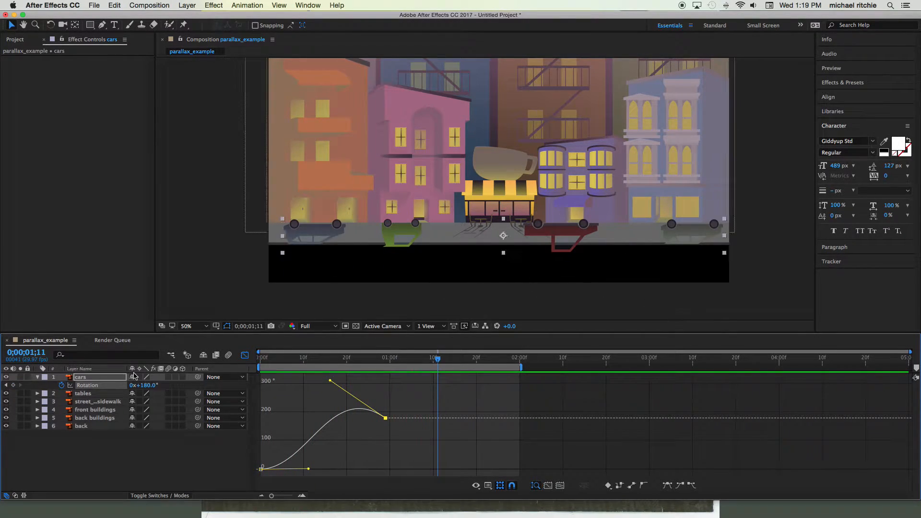
Step: Level the last keyframe's handle at about frame 15, pull the first one's below zero to about -95° at frame 20, and preview the anticipation
drag(330, 381, 326, 418)
drag(308, 469, 347, 483)
key(Home)
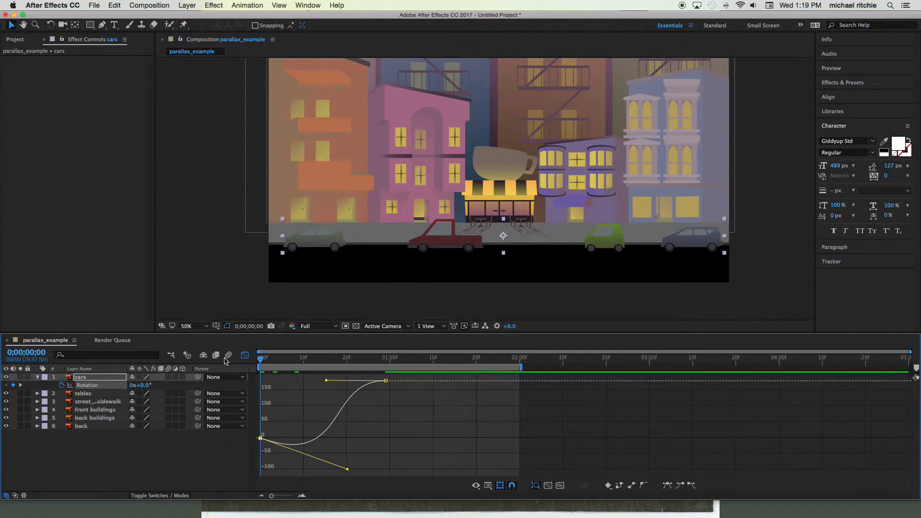
key(space)
key(space)
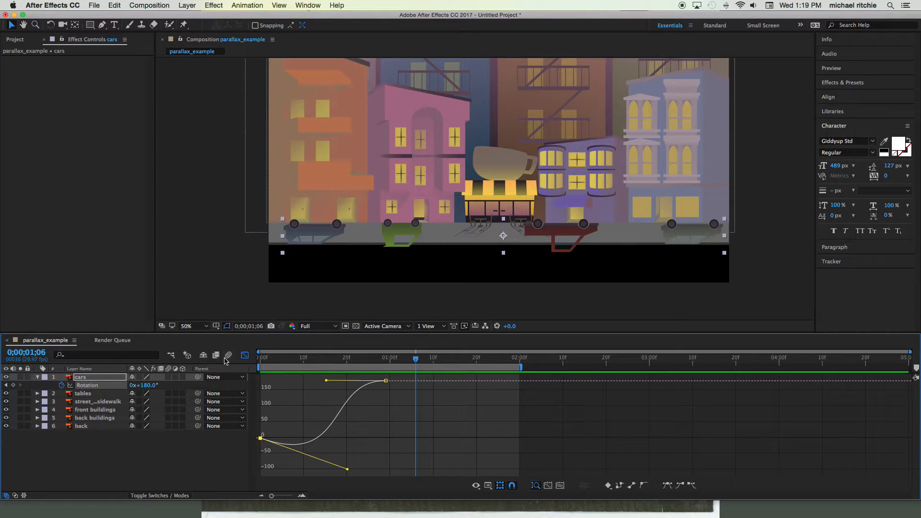